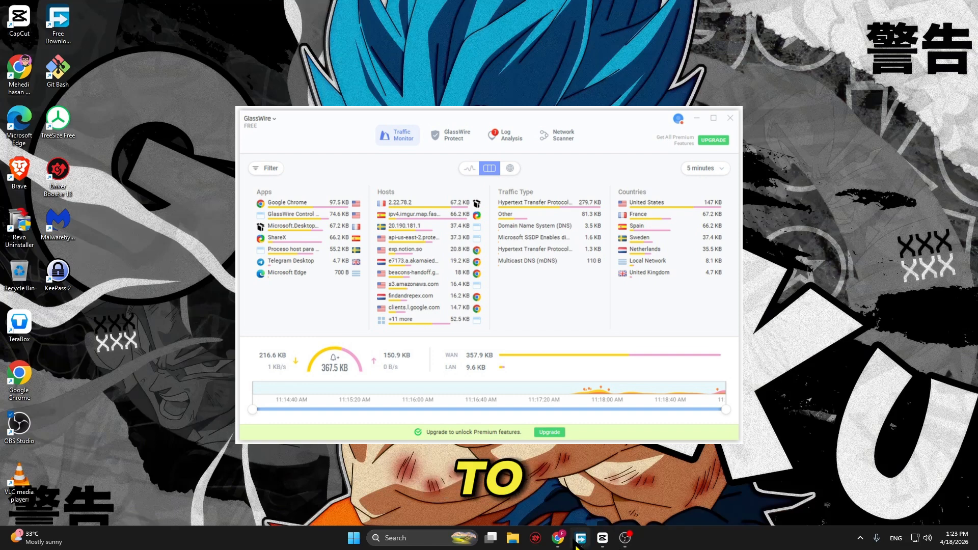
Switch to Chrome and search Google for "glasswire download"
{"action": "left_click", "coordinate": [580, 538]}
{"action": "left_click", "coordinate": [558, 538]}
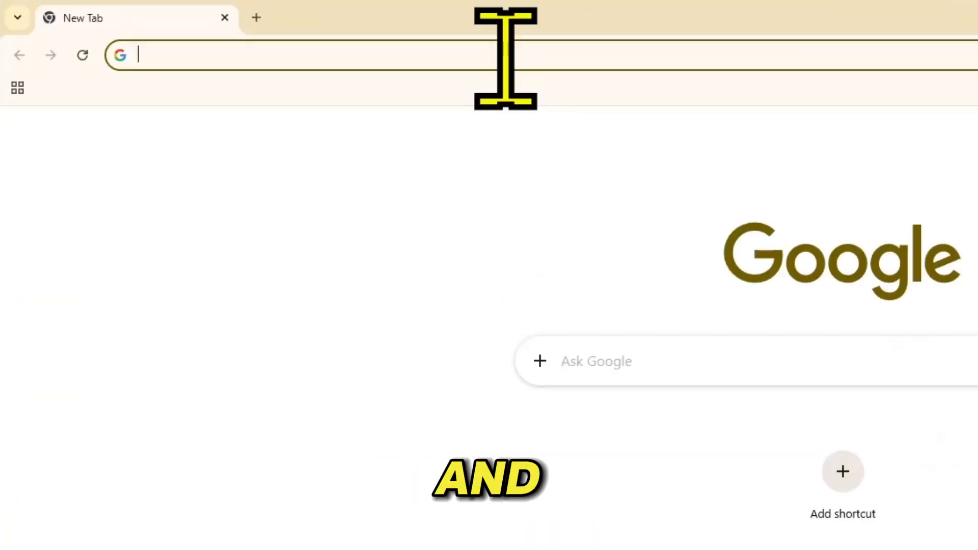
{"action": "left_click", "coordinate": [505, 58]}
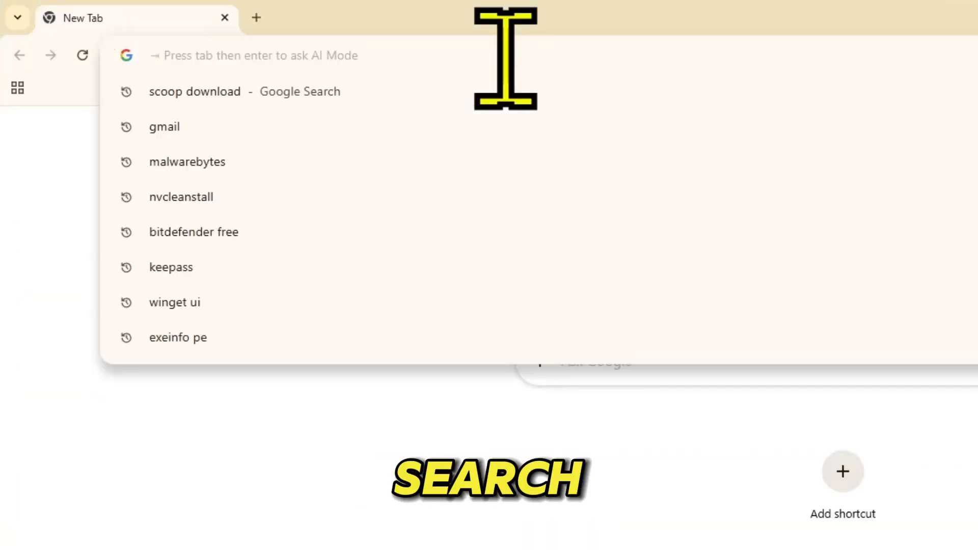
{"action": "type", "text": "gl"}
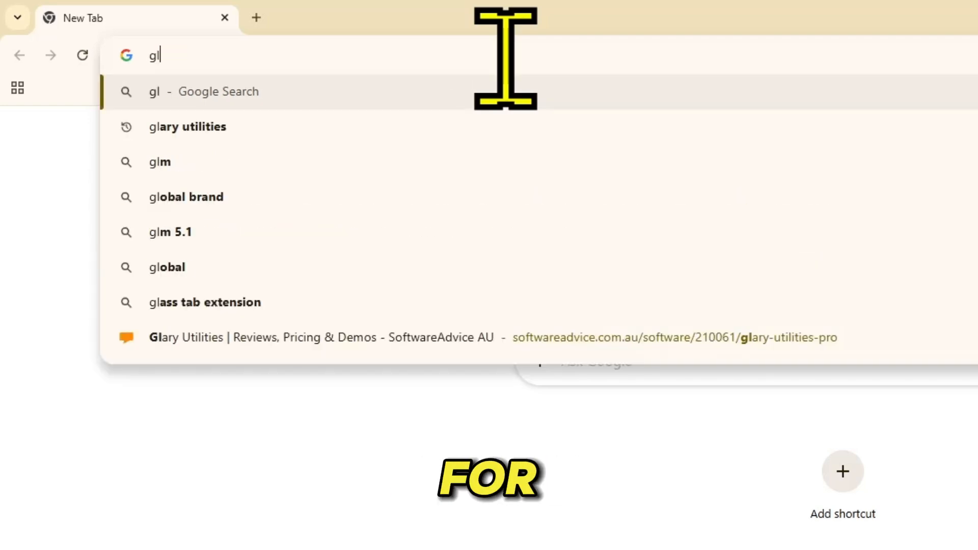
{"action": "type", "text": "asswire"}
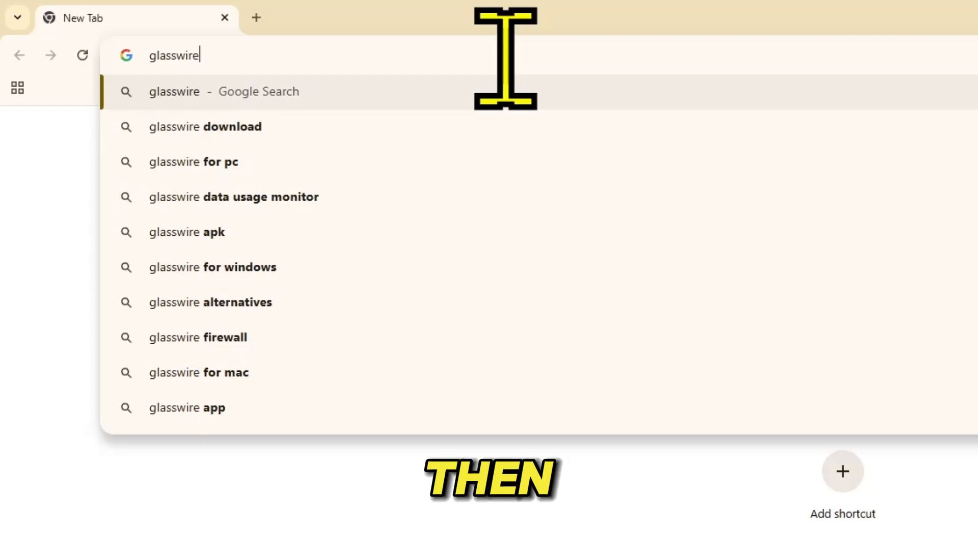
{"action": "left_click", "coordinate": [305, 144]}
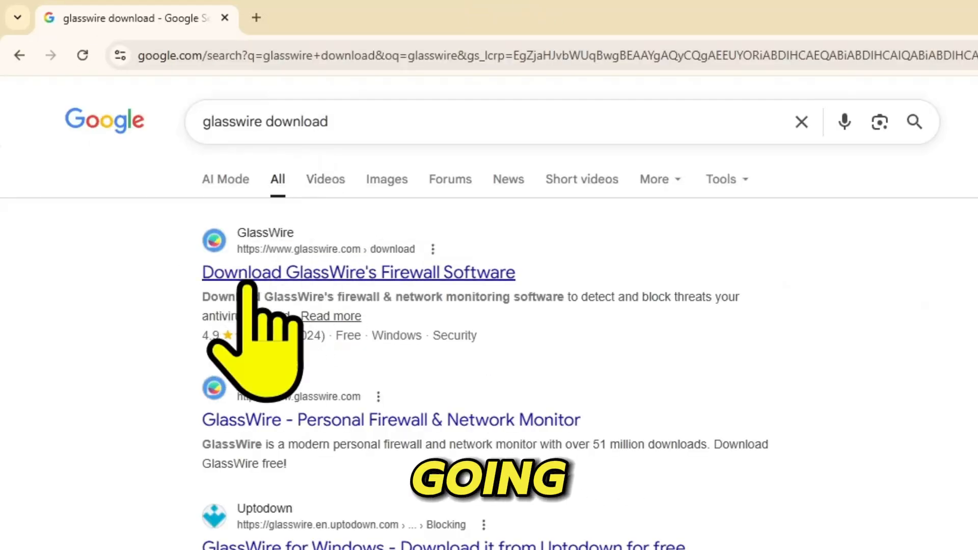
Open the download page on glasswire.com and download GlassWireSetup.exe to the Downloads folder
{"action": "left_click", "coordinate": [349, 271]}
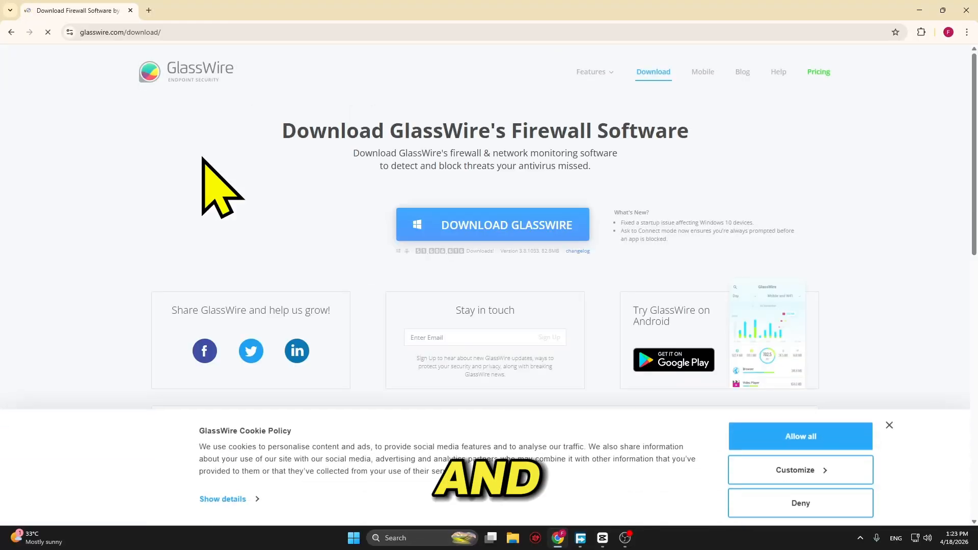
{"action": "scroll", "coordinate": [411, 194], "scroll_direction": "down", "scroll_amount": 1}
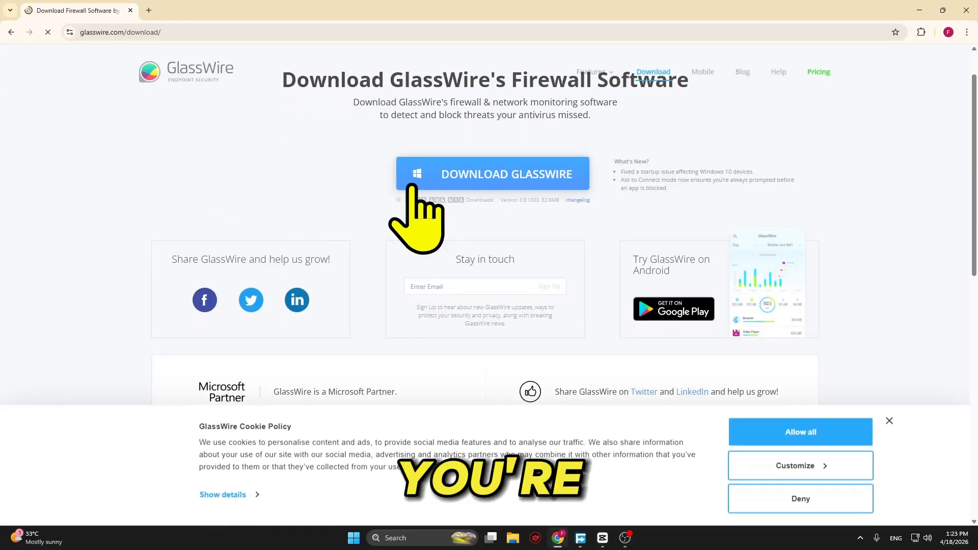
{"action": "left_click", "coordinate": [569, 176]}
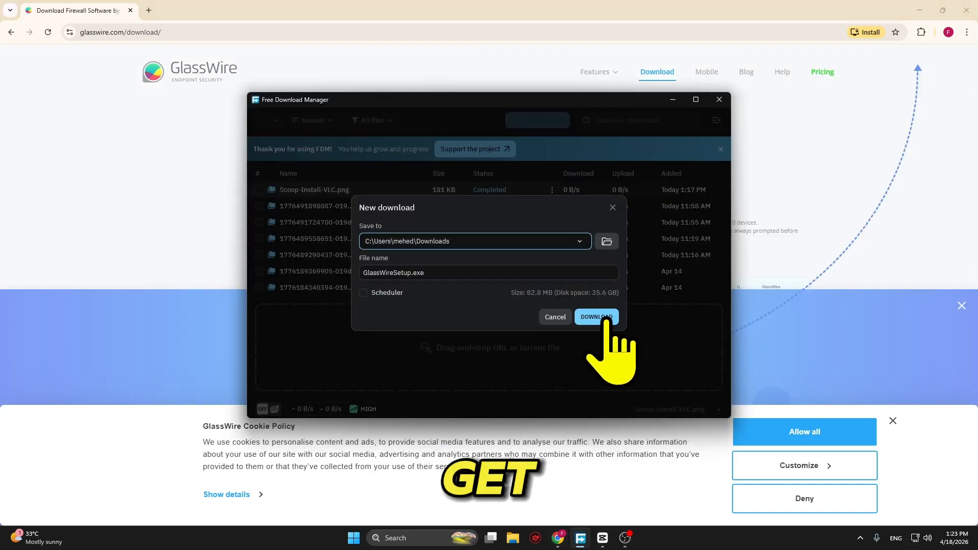
{"action": "left_click", "coordinate": [595, 317]}
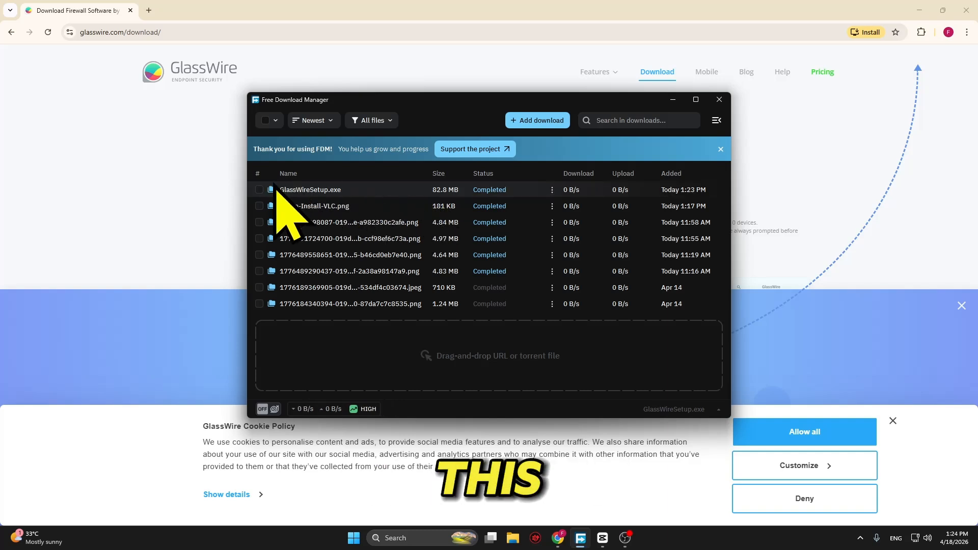
Launch GlassWireSetup from the Downloads folder and clear the other open windows away from the installer
{"action": "left_click", "coordinate": [270, 190]}
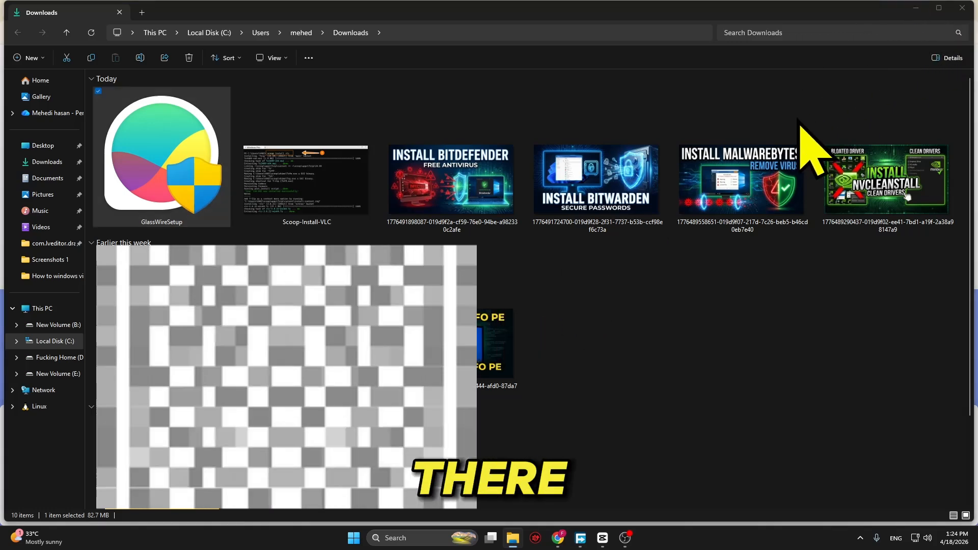
{"action": "left_click", "coordinate": [454, 363]}
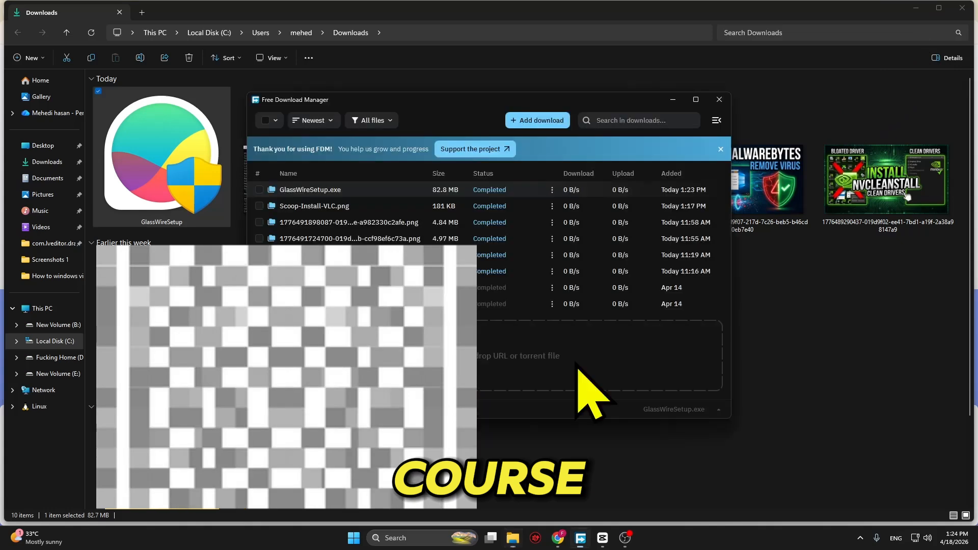
{"action": "left_click", "coordinate": [719, 100]}
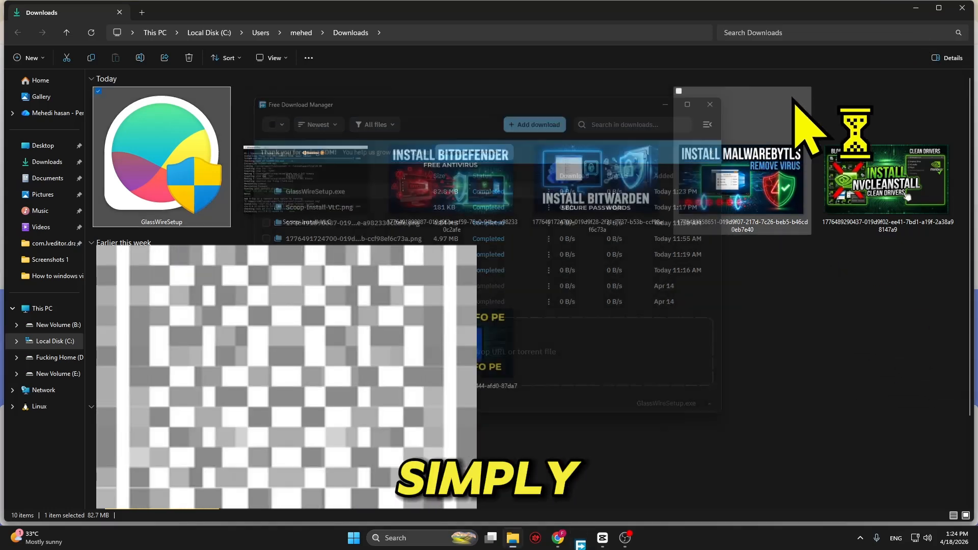
{"action": "left_click", "coordinate": [915, 7]}
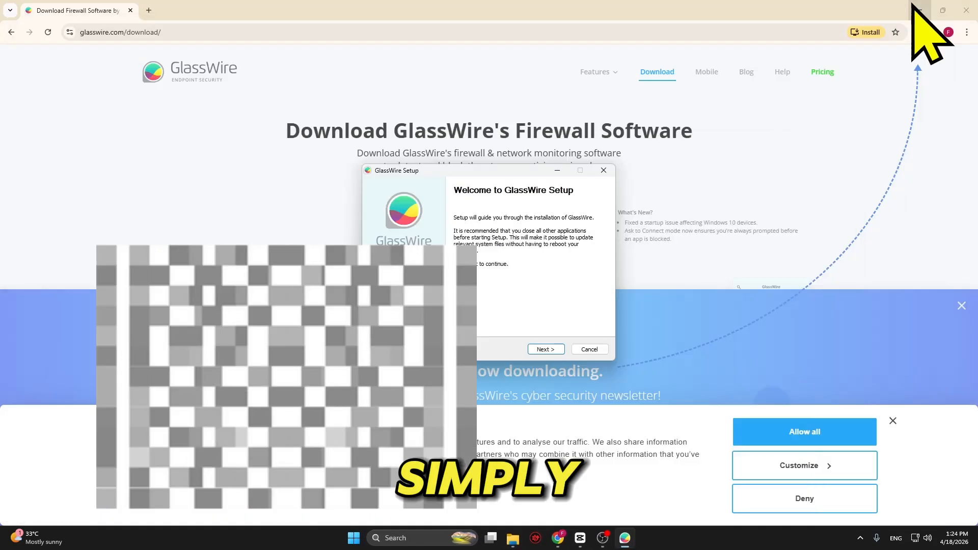
{"action": "left_click", "coordinate": [915, 7]}
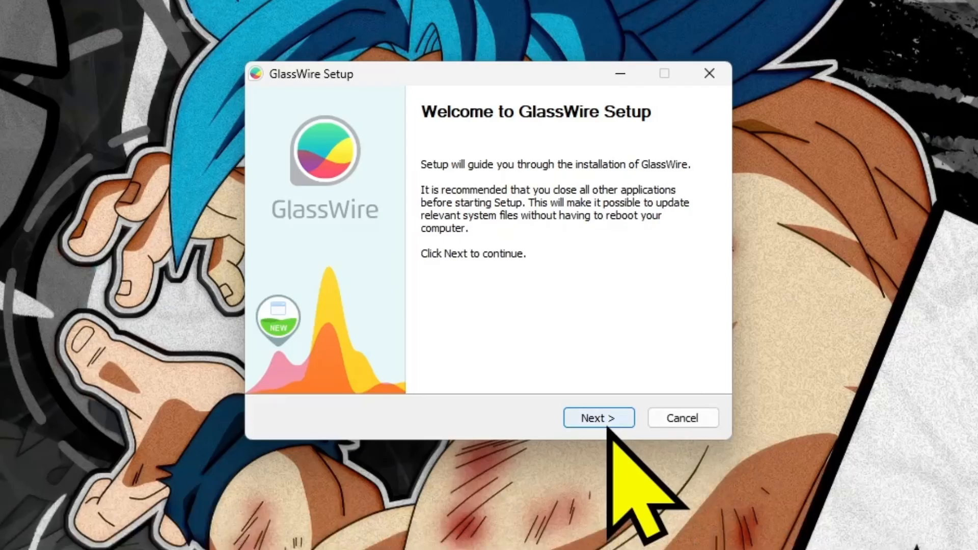
Accept the license agreement and add the components Restore Windows Firewall Default Settings, Clean Install (Clear Data & Settings) and Use Legacy Driver
{"action": "left_click", "coordinate": [607, 426]}
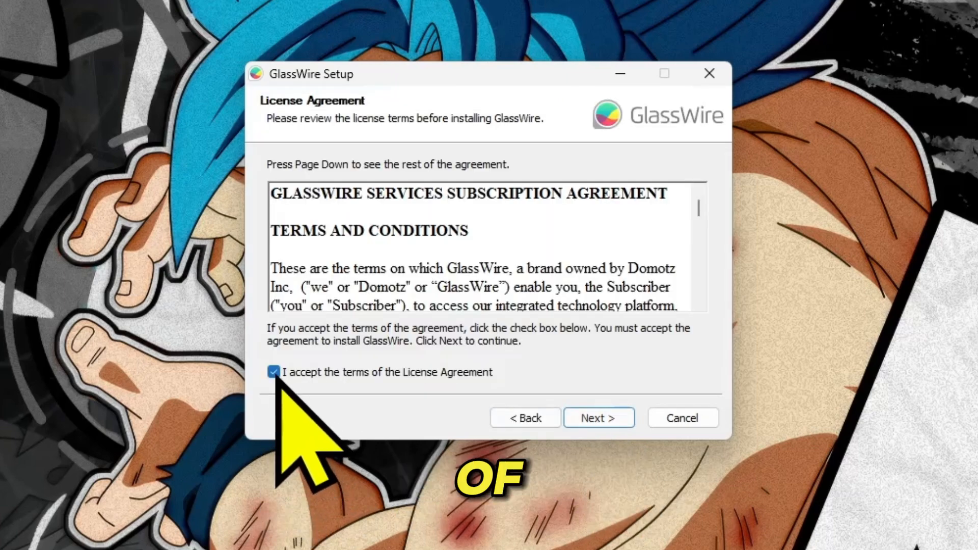
{"action": "left_click", "coordinate": [618, 419]}
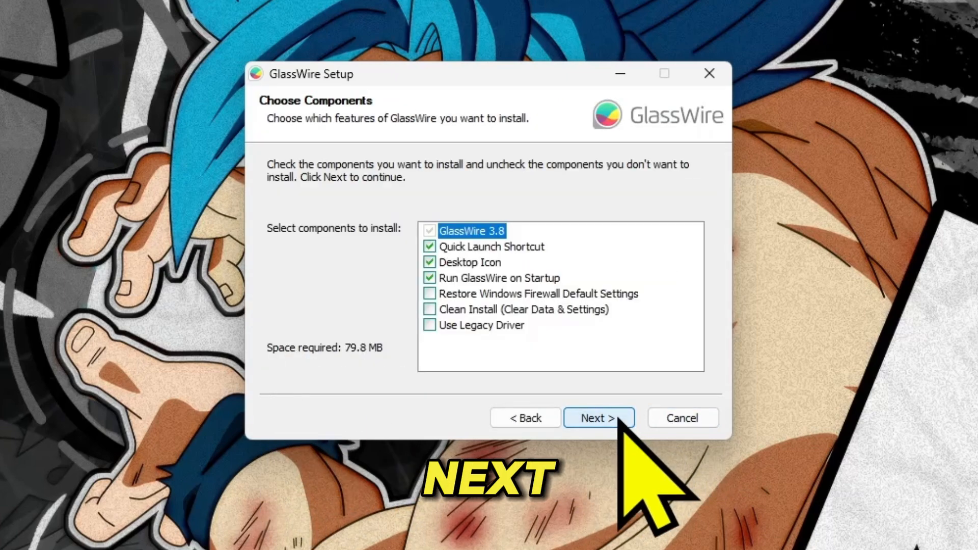
{"action": "left_click", "coordinate": [433, 295]}
{"action": "left_click", "coordinate": [429, 310]}
{"action": "left_click", "coordinate": [429, 325]}
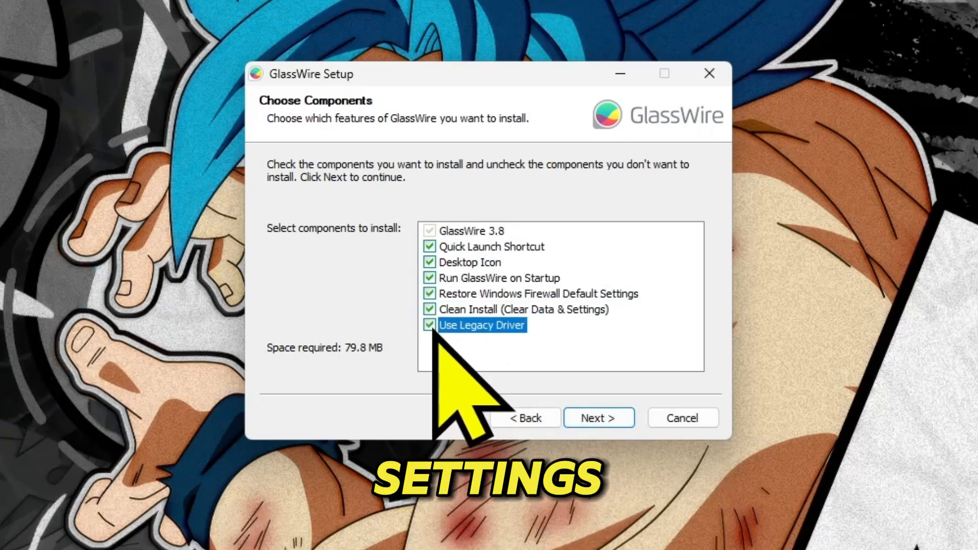
{"action": "left_click", "coordinate": [600, 411]}
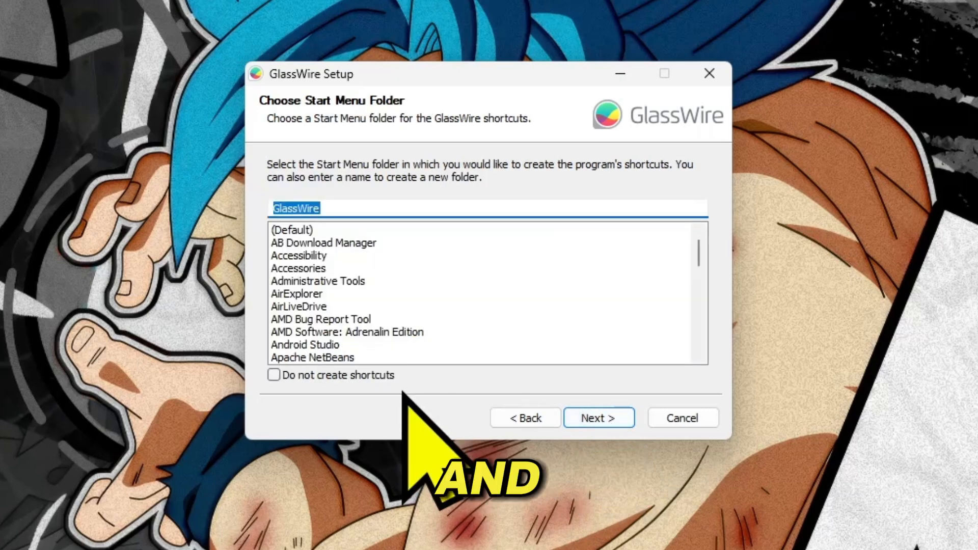
Install GlassWire with the GlassWire Start Menu folder, and finish setup with Run GlassWire enabled
{"action": "scroll", "coordinate": [356, 331], "scroll_direction": "down", "scroll_amount": 4}
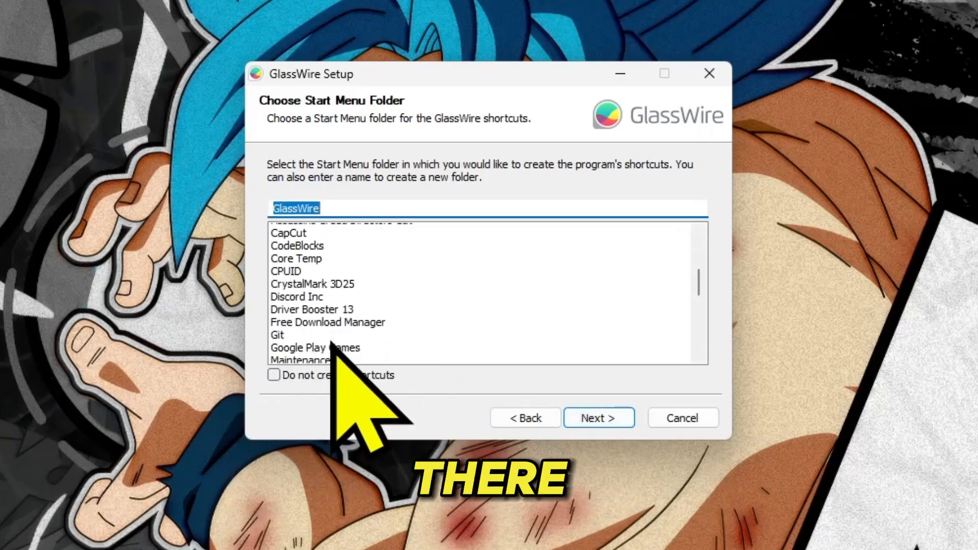
{"action": "scroll", "coordinate": [331, 342], "scroll_direction": "down", "scroll_amount": 5}
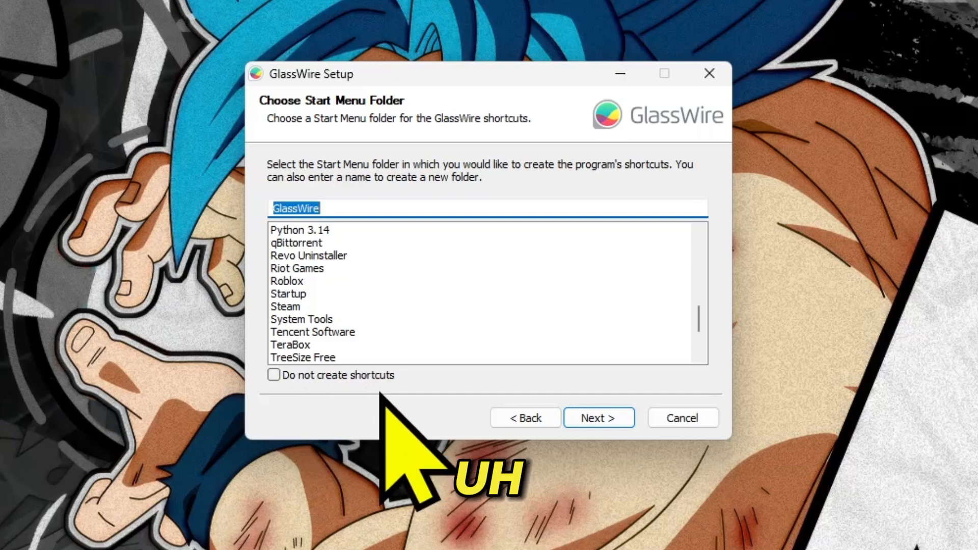
{"action": "left_click", "coordinate": [610, 417]}
{"action": "left_click", "coordinate": [608, 416]}
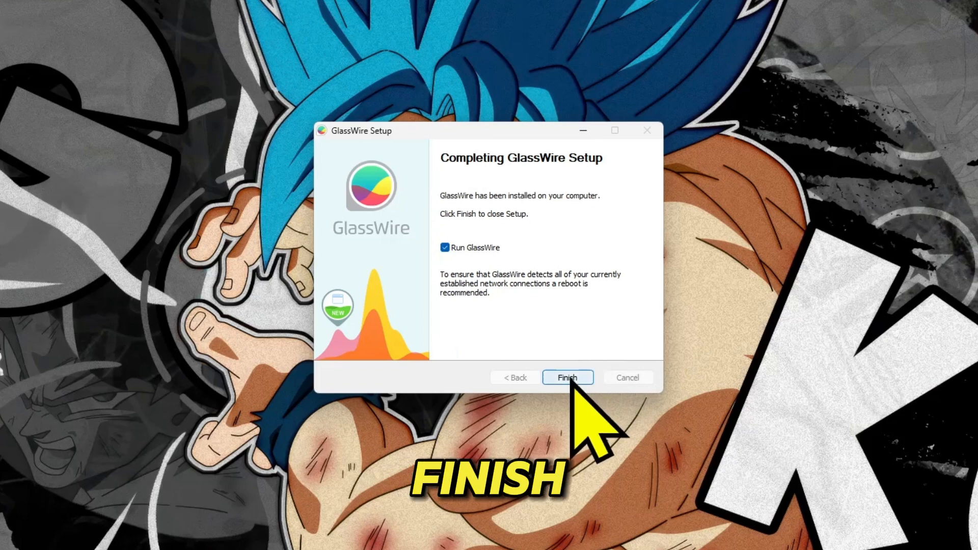
{"action": "left_click", "coordinate": [567, 377]}
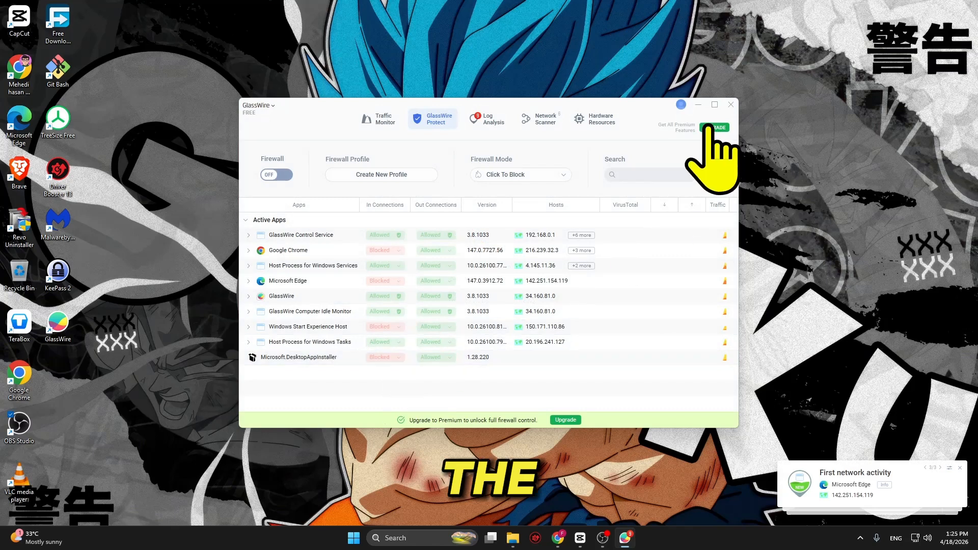
Maximize GlassWire and view the VirusTotal API key entry through Google Chrome's Analyze option, leaving the settings without adding a key
{"action": "left_click", "coordinate": [714, 104]}
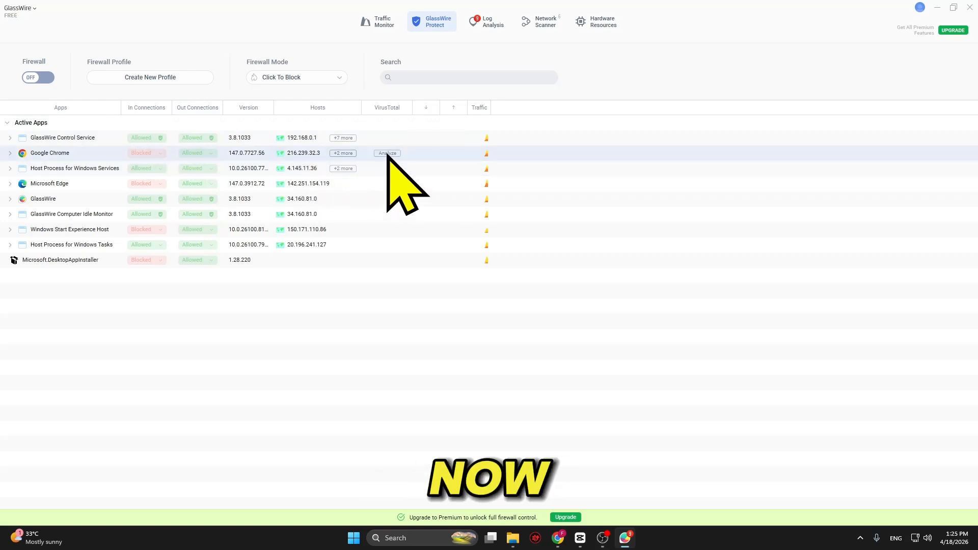
{"action": "mouse_move", "coordinate": [390, 154]}
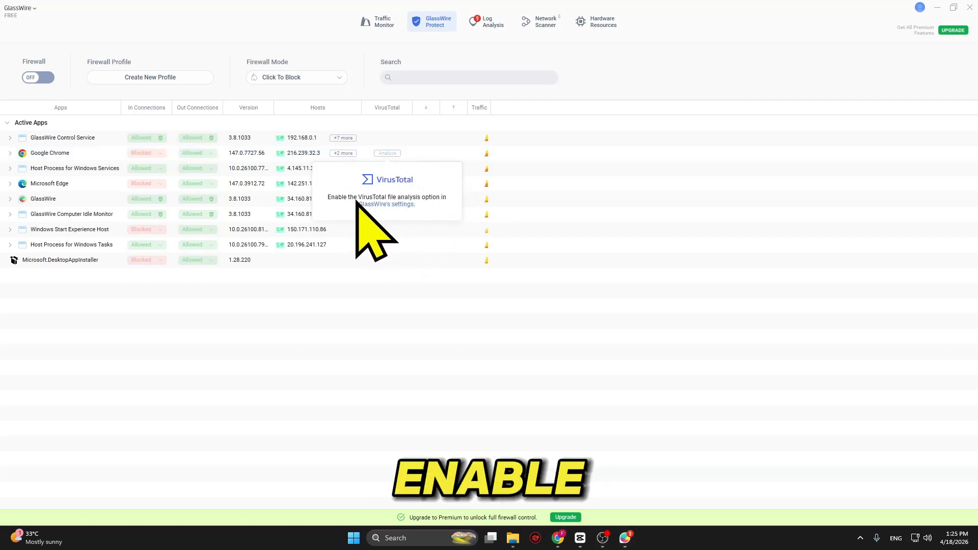
{"action": "left_click", "coordinate": [393, 205]}
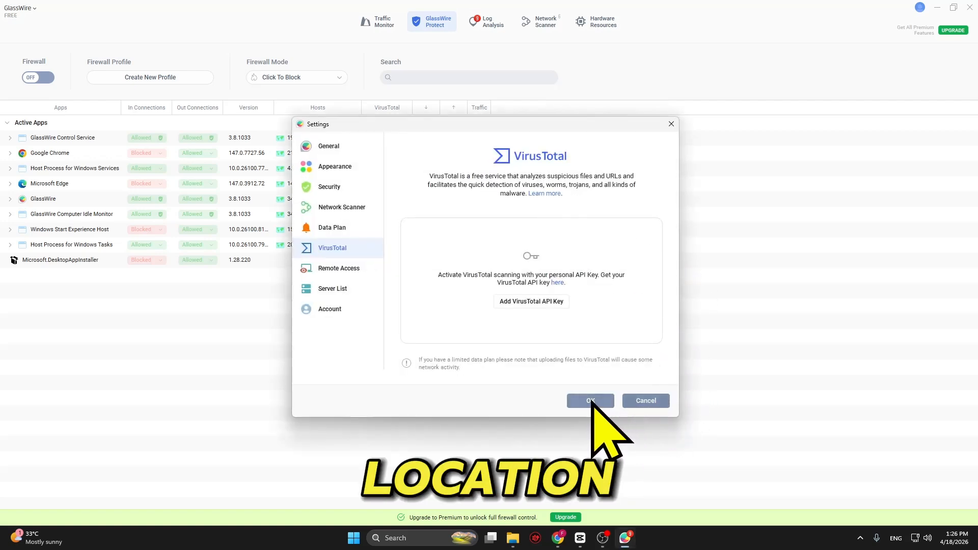
{"action": "left_click", "coordinate": [533, 301]}
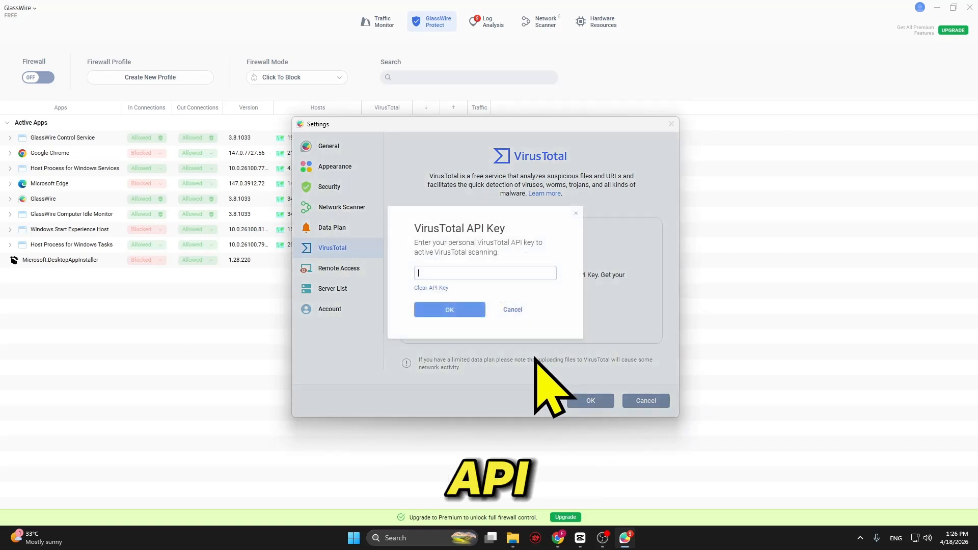
{"action": "left_click", "coordinate": [522, 310]}
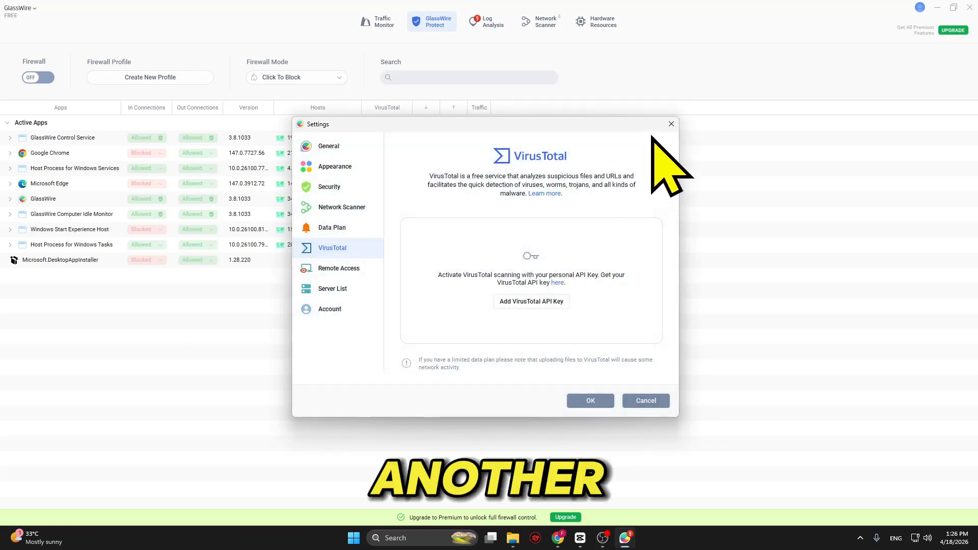
{"action": "left_click", "coordinate": [671, 123]}
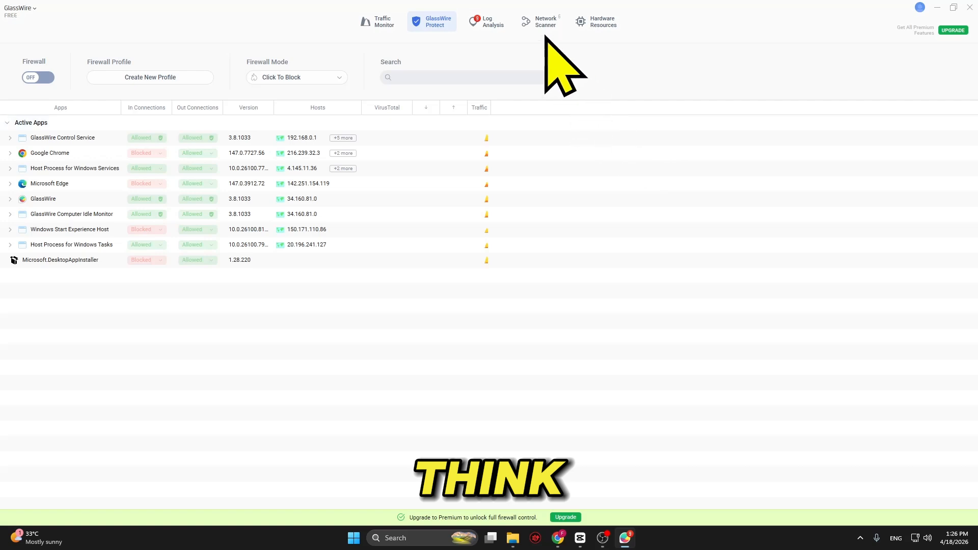
Examine the Traffic Monitor's map and the network activity markers on its graph, ending on the table of apps and hosts
{"action": "left_click", "coordinate": [372, 23]}
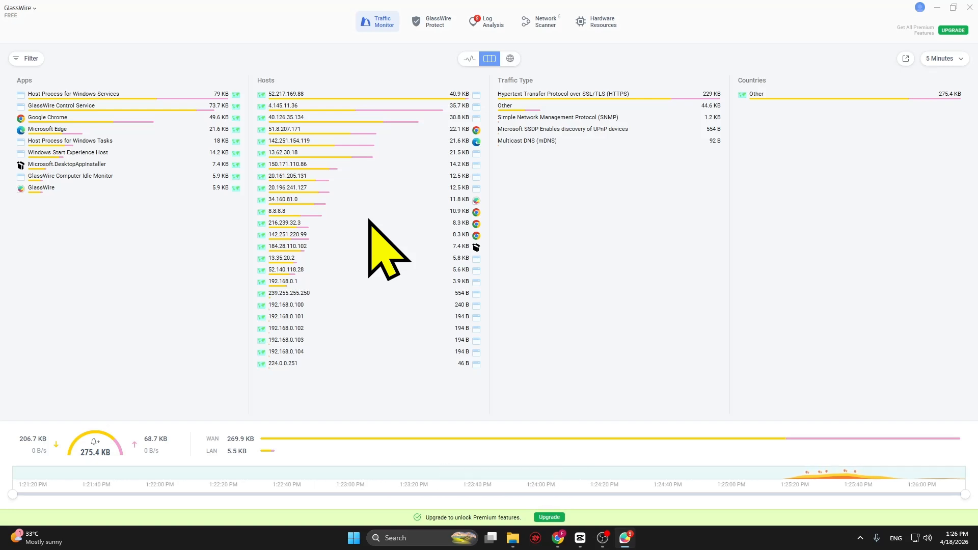
{"action": "left_click", "coordinate": [510, 59]}
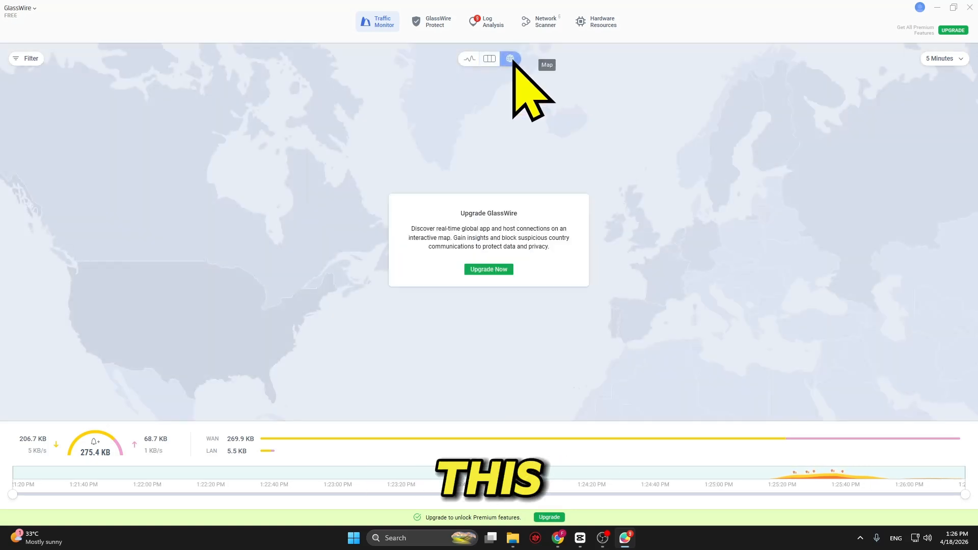
{"action": "left_click", "coordinate": [471, 58]}
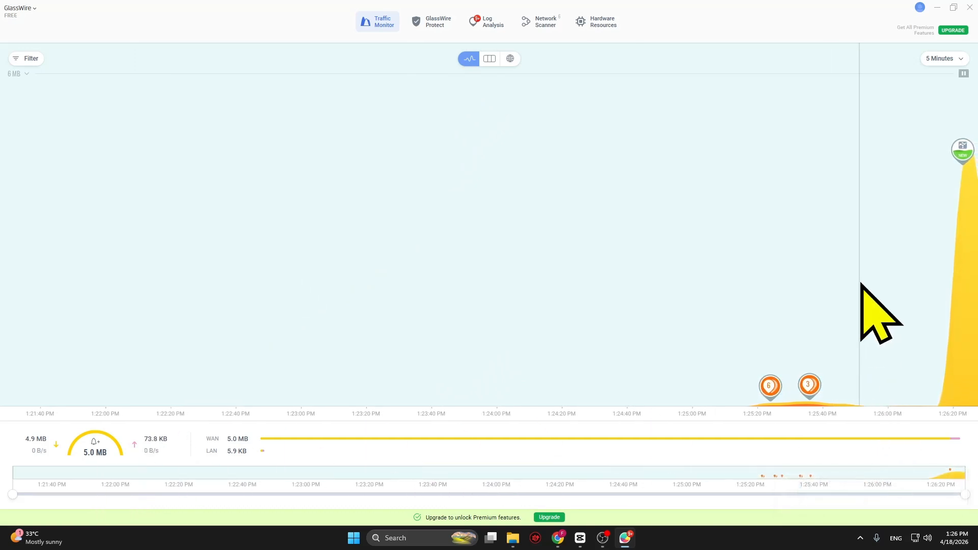
{"action": "mouse_move", "coordinate": [959, 148]}
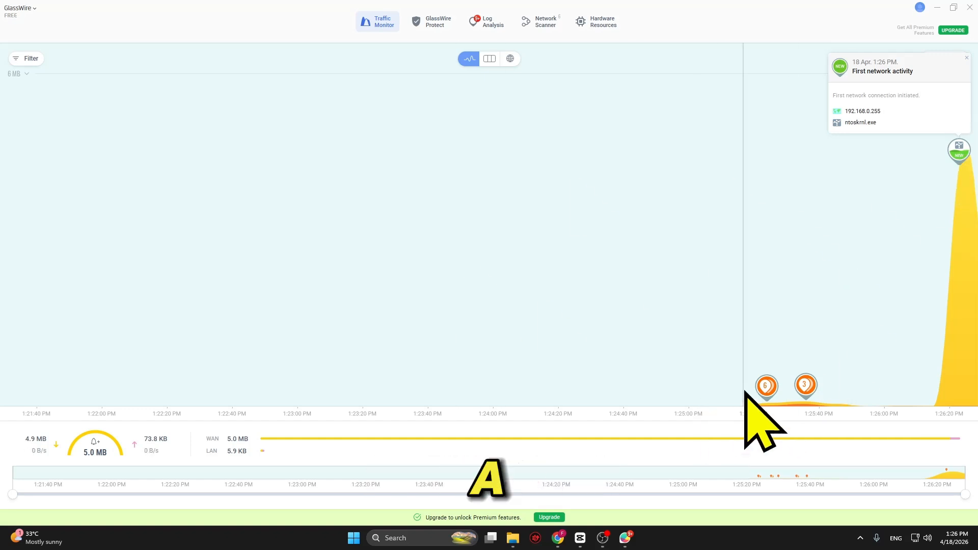
{"action": "mouse_move", "coordinate": [771, 386]}
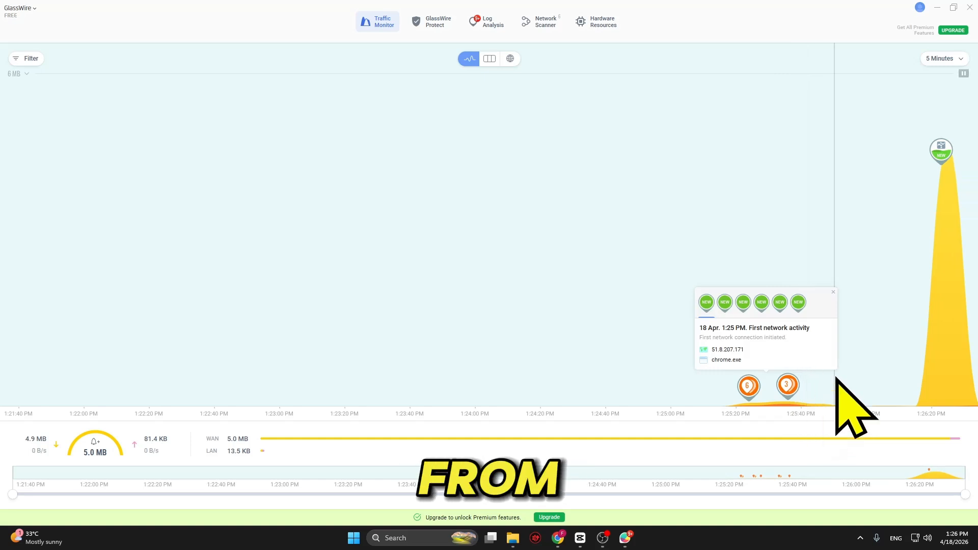
{"action": "left_click", "coordinate": [489, 58]}
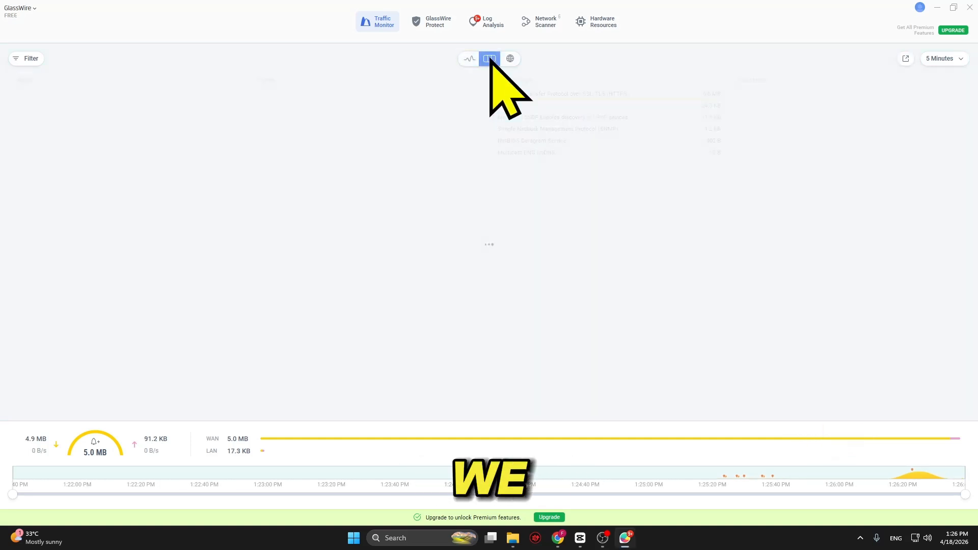